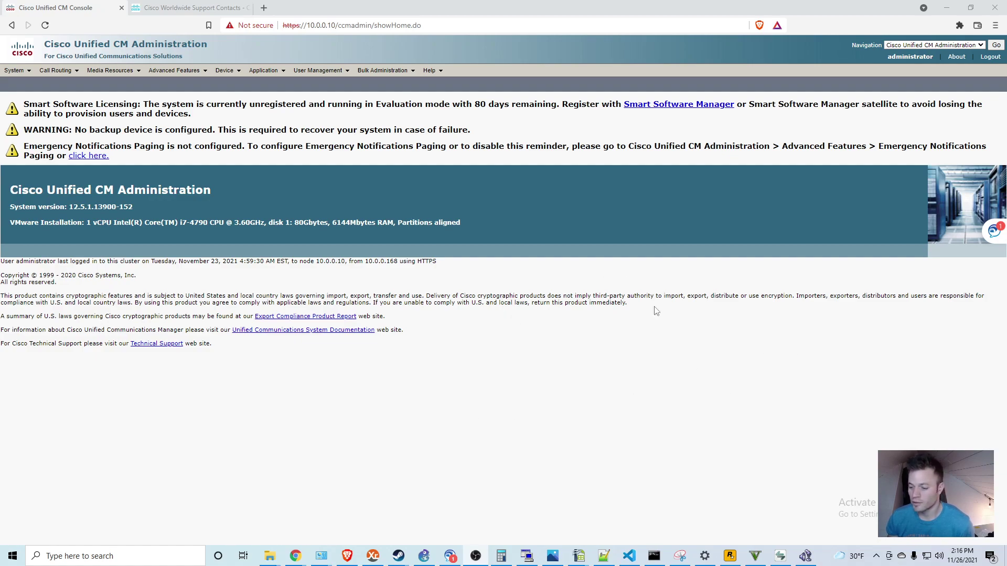
# Step: Bring up IP Communicator and Jabber, then place and end a test call to 4837
pyautogui.click(475, 556)
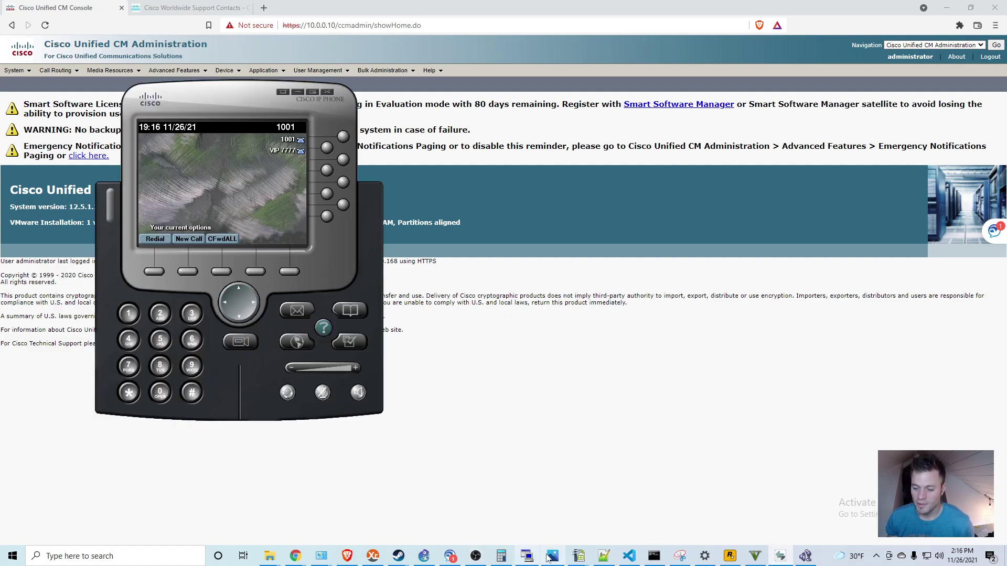
pyautogui.click(876, 557)
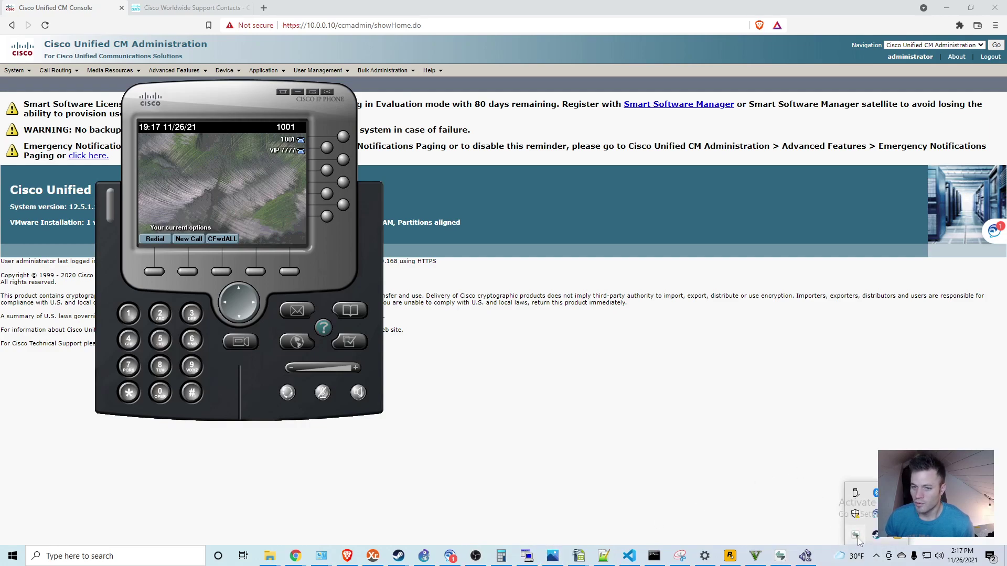
pyautogui.click(875, 513)
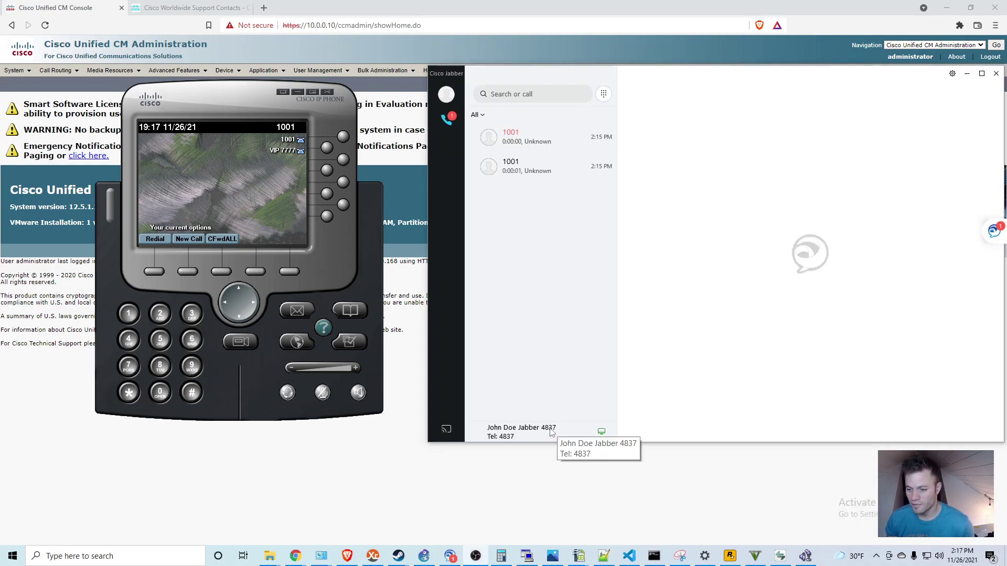
pyautogui.click(152, 273)
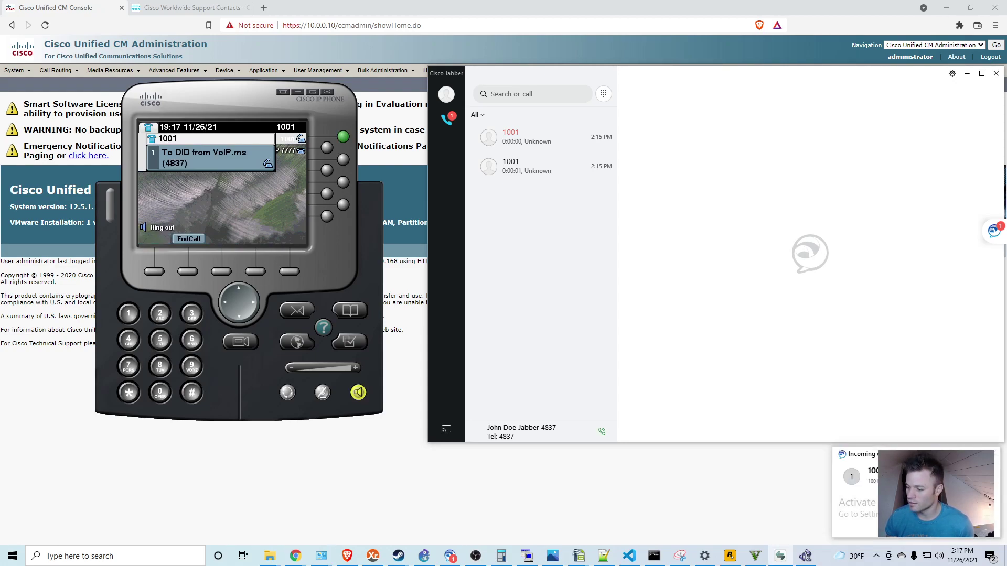
pyautogui.click(191, 271)
# Step: Search the Route Plan Report for 4837 and open its directory number settings
pyautogui.click(113, 163)
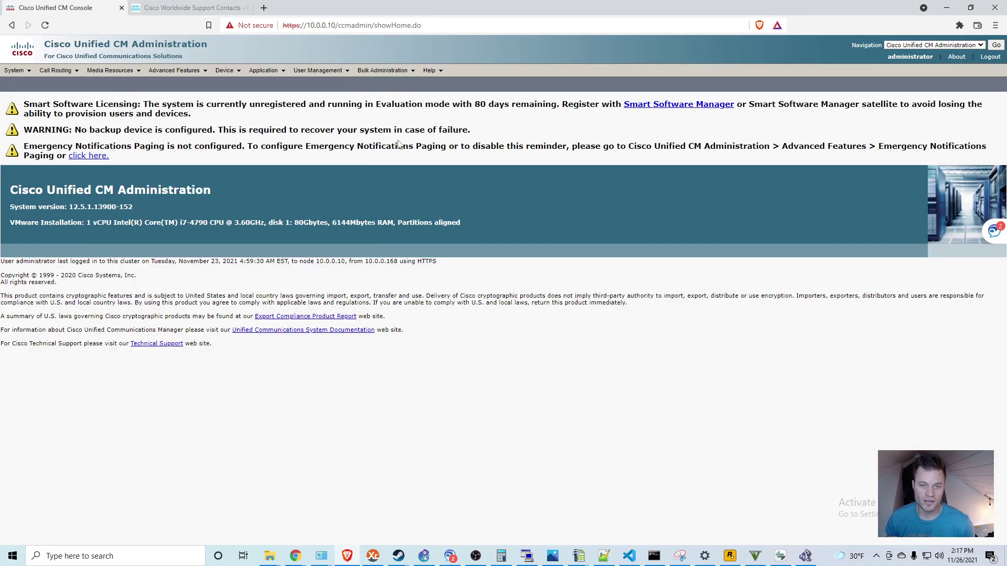
pyautogui.click(58, 71)
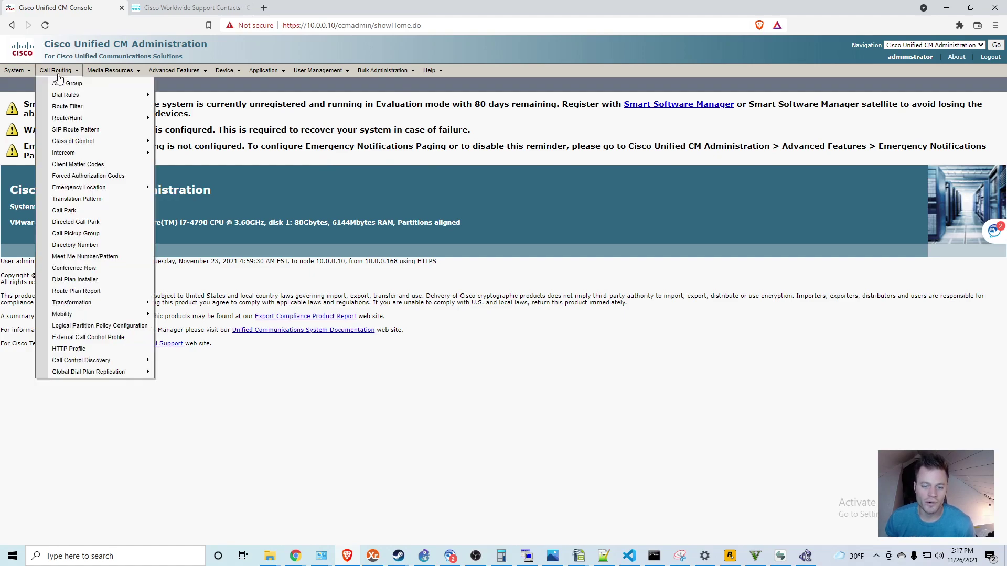
pyautogui.click(90, 293)
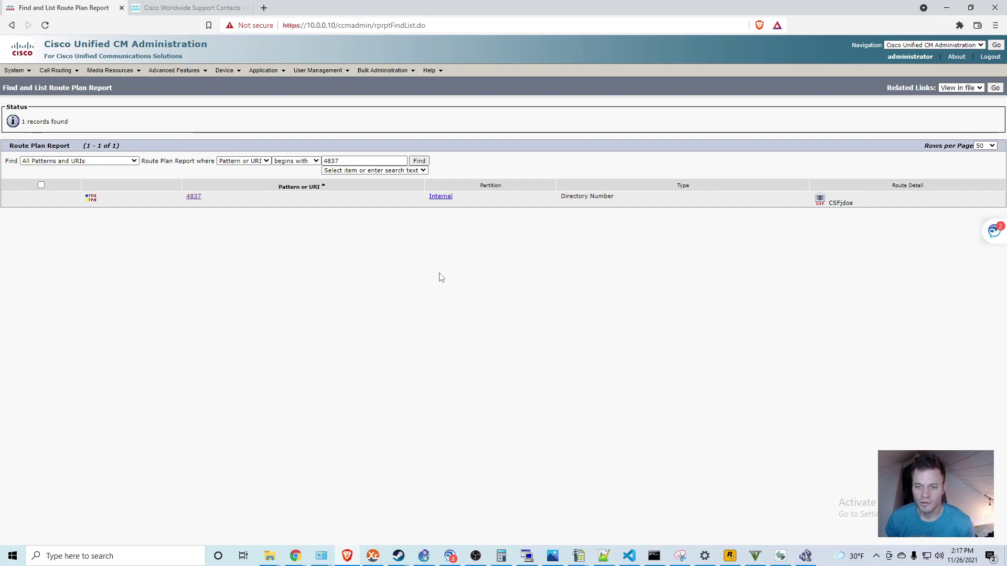
pyautogui.click(370, 157)
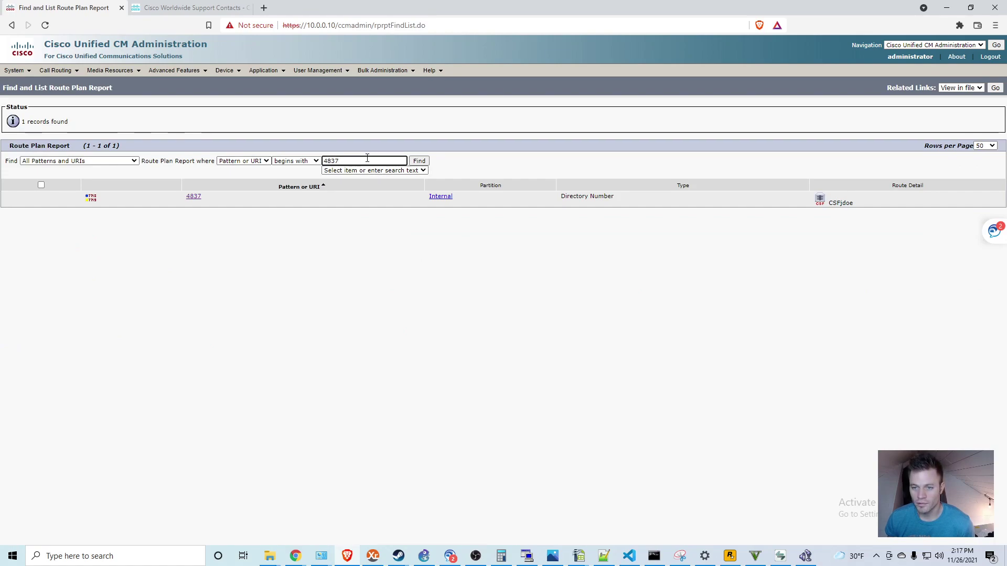
pyautogui.moveTo(335, 157); pyautogui.dragTo(324, 158)
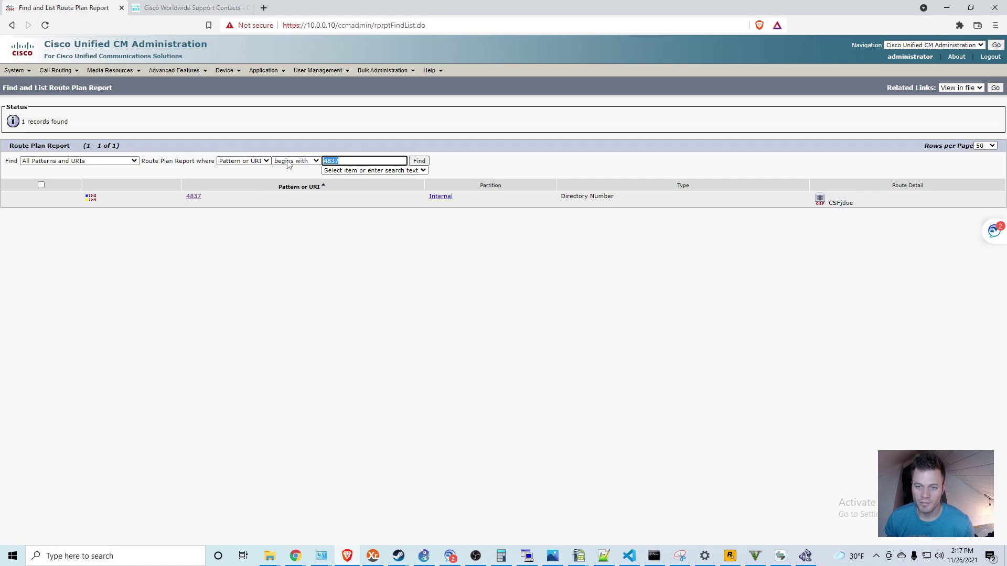
pyautogui.click(419, 161)
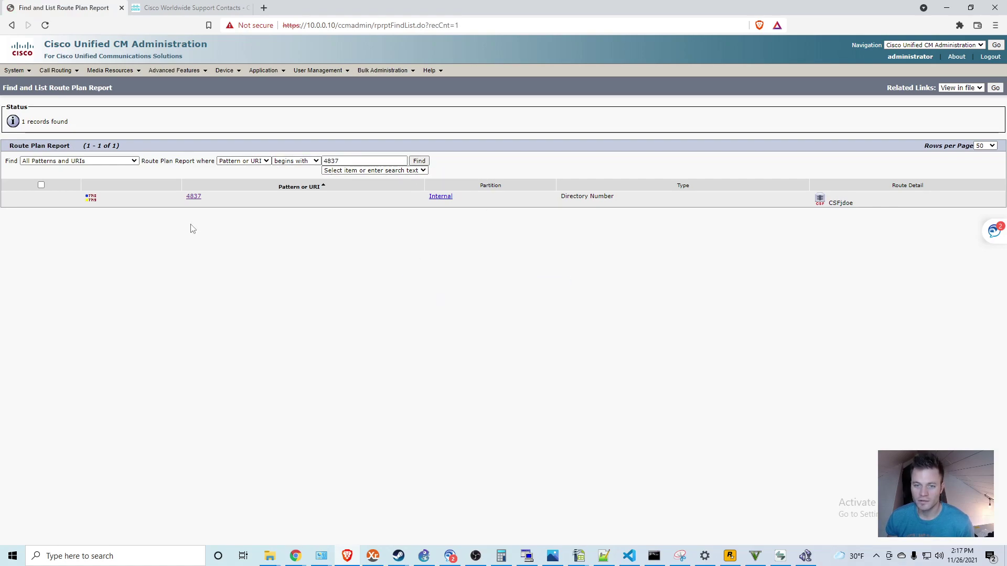
pyautogui.click(194, 197)
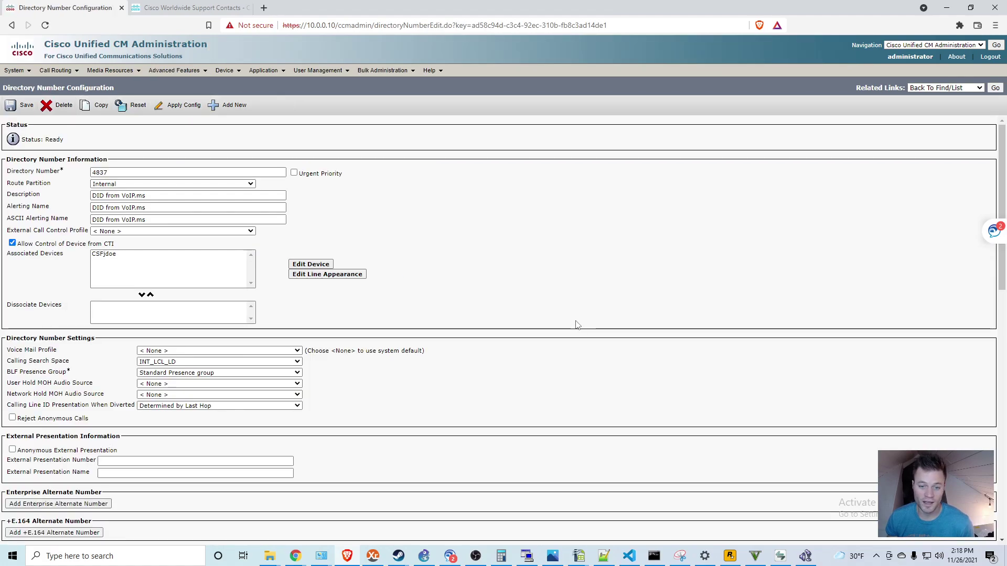
# Step: Scroll to Call Forward and clear the Forward All calling search space
pyautogui.scroll(-3, 578, 270)
pyautogui.scroll(3, 578, 270)
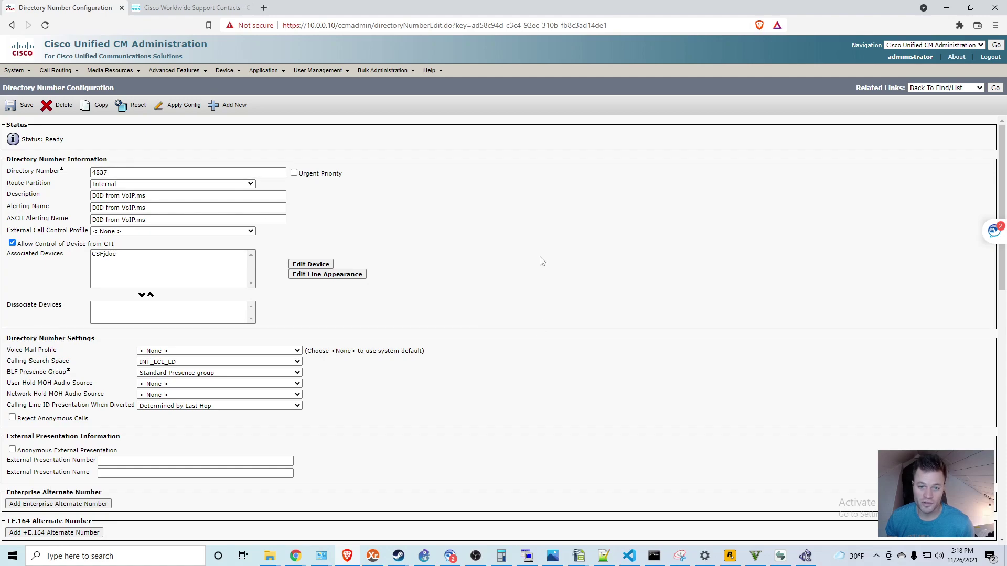
pyautogui.scroll(-2, 504, 178)
pyautogui.scroll(2, 502, 182)
pyautogui.scroll(-8, 502, 182)
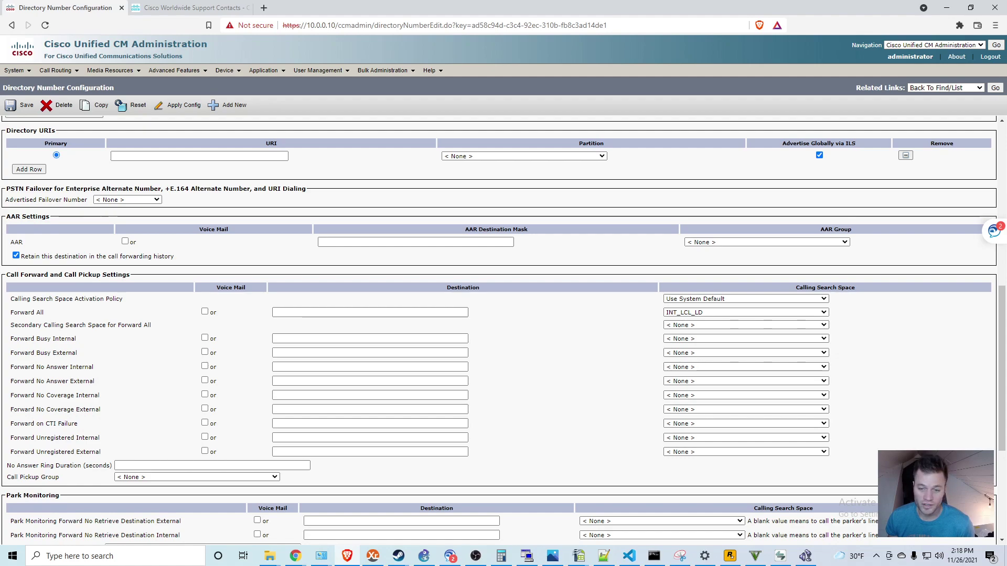
pyautogui.press('Up')
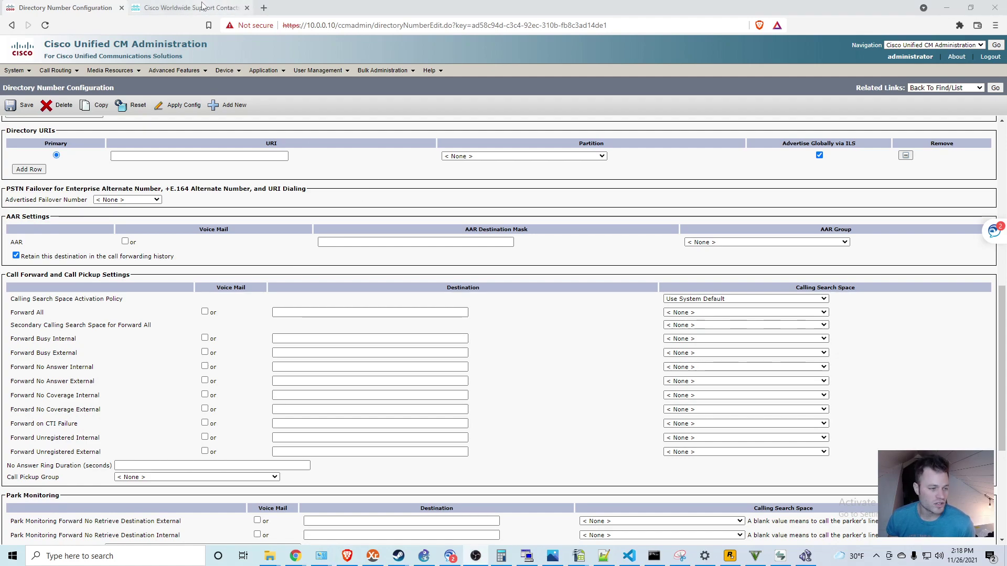
pyautogui.click(203, 7)
pyautogui.rightClick(220, 272)
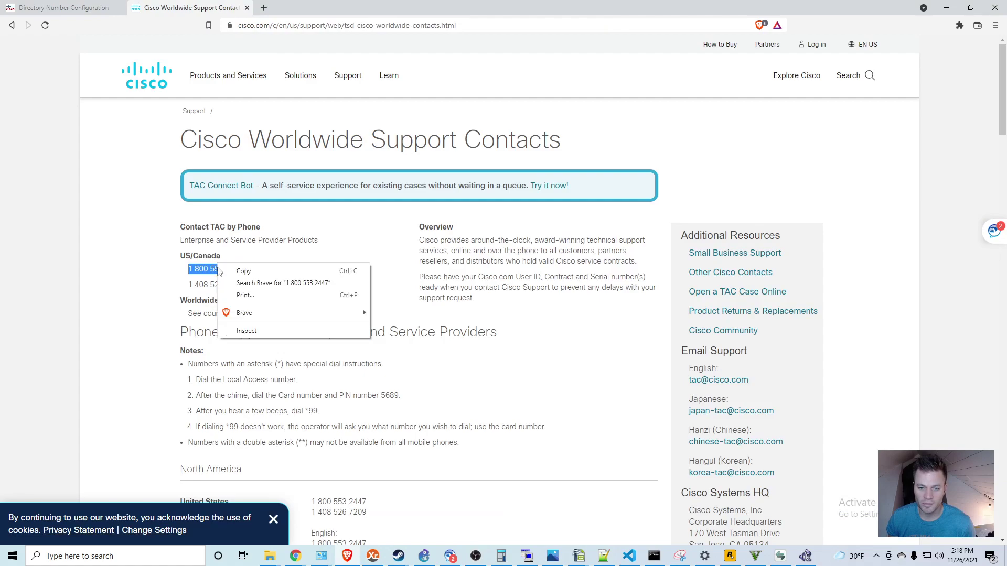
pyautogui.click(243, 273)
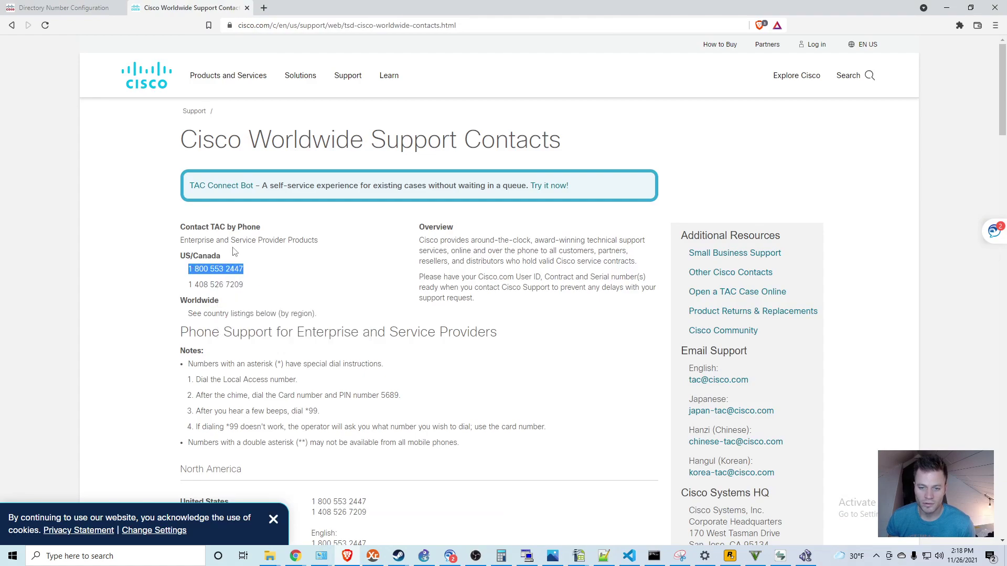
pyautogui.click(87, 5)
pyautogui.click(310, 313)
pyautogui.rightClick(309, 314)
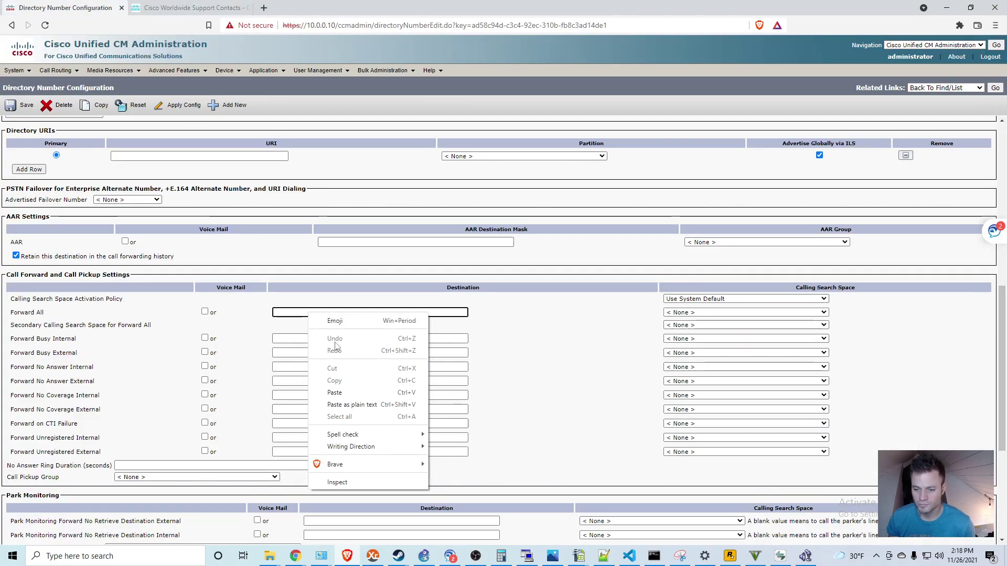
pyautogui.click(346, 393)
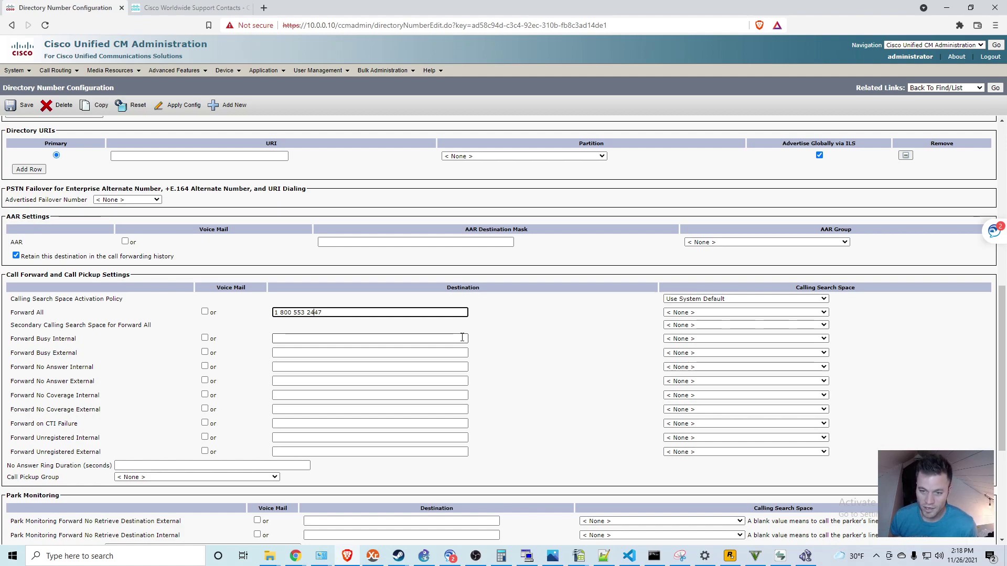
pyautogui.press('BackSpace')
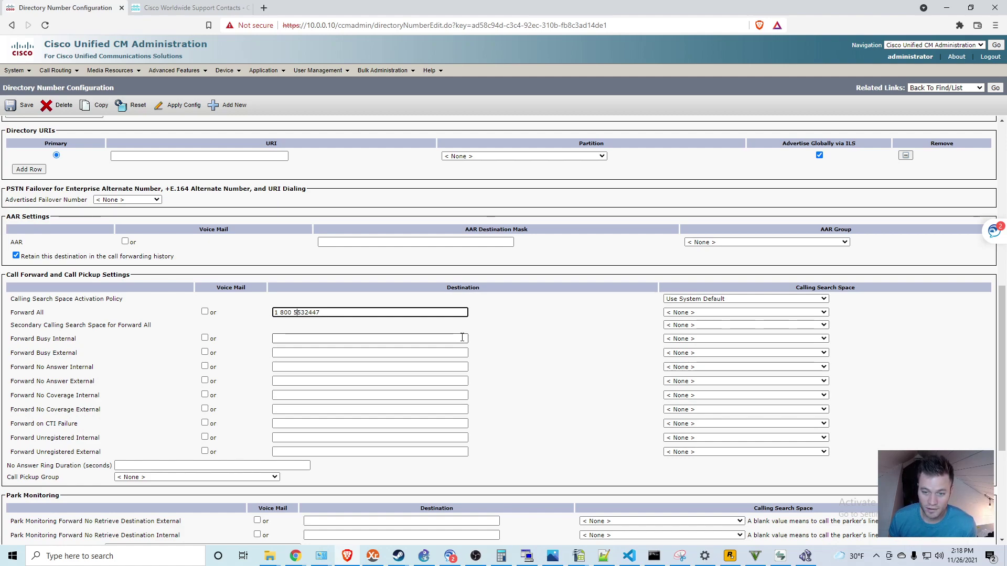
pyautogui.press('BackSpace')
pyautogui.press('Left')
pyautogui.press('Left')
pyautogui.press('Left')
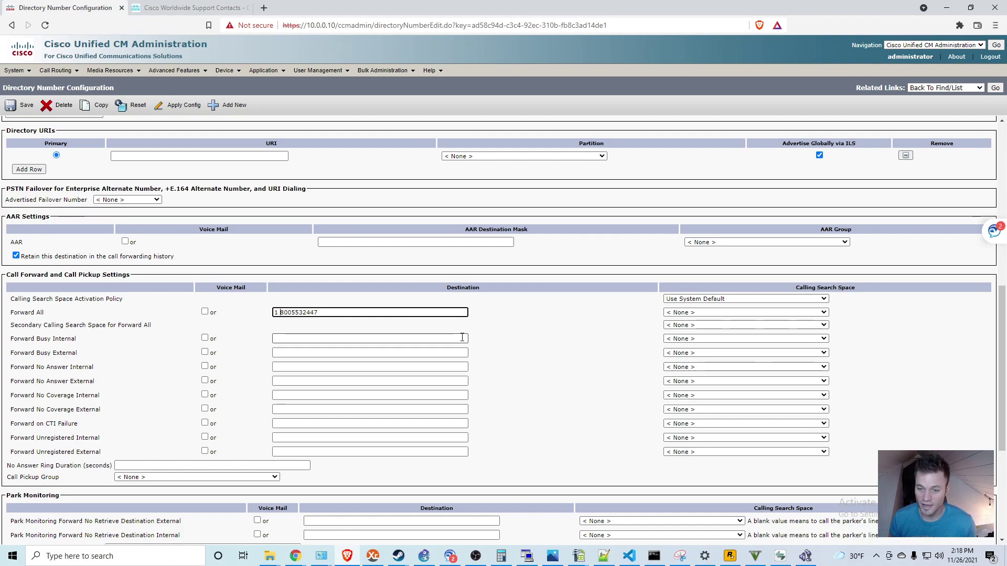
pyautogui.press('BackSpace')
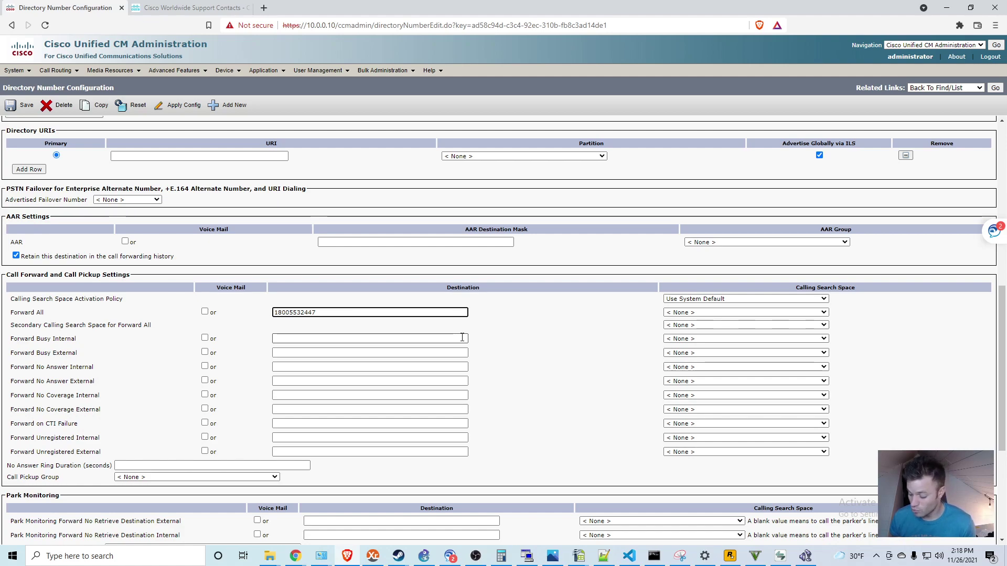
pyautogui.write('9')
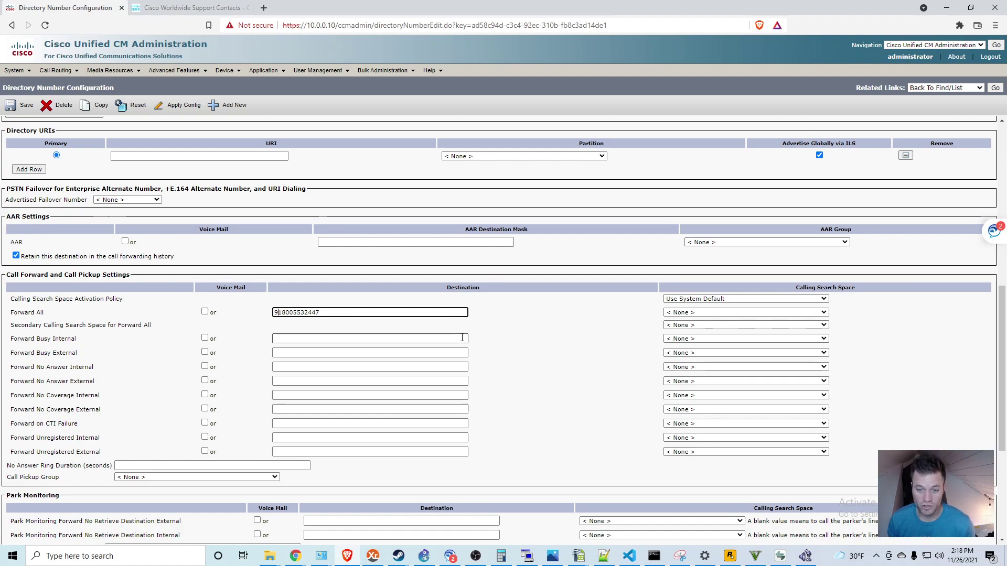
# Step: Set the Forward All calling search space to INT_LCL_LD
pyautogui.click(581, 332)
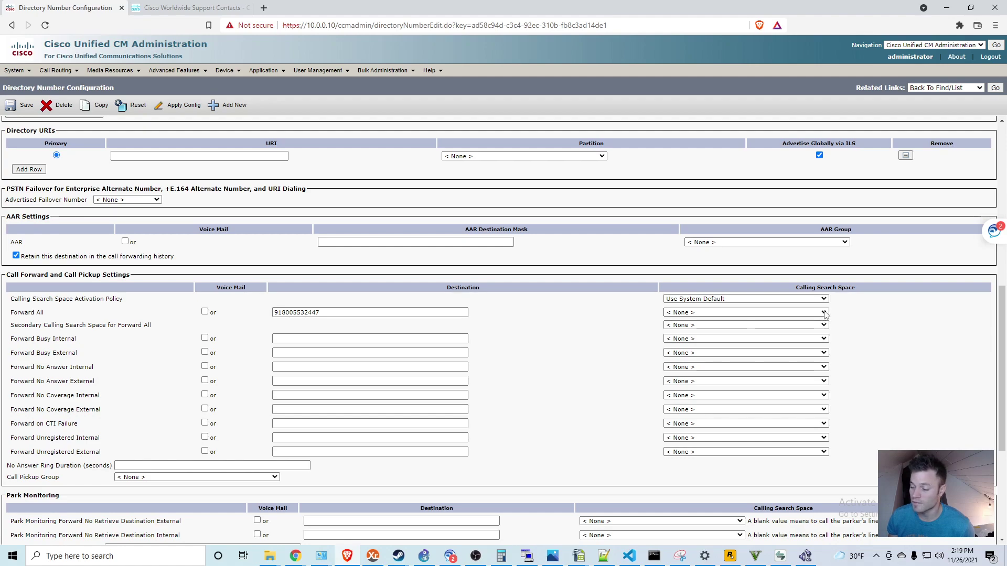
pyautogui.click(823, 313)
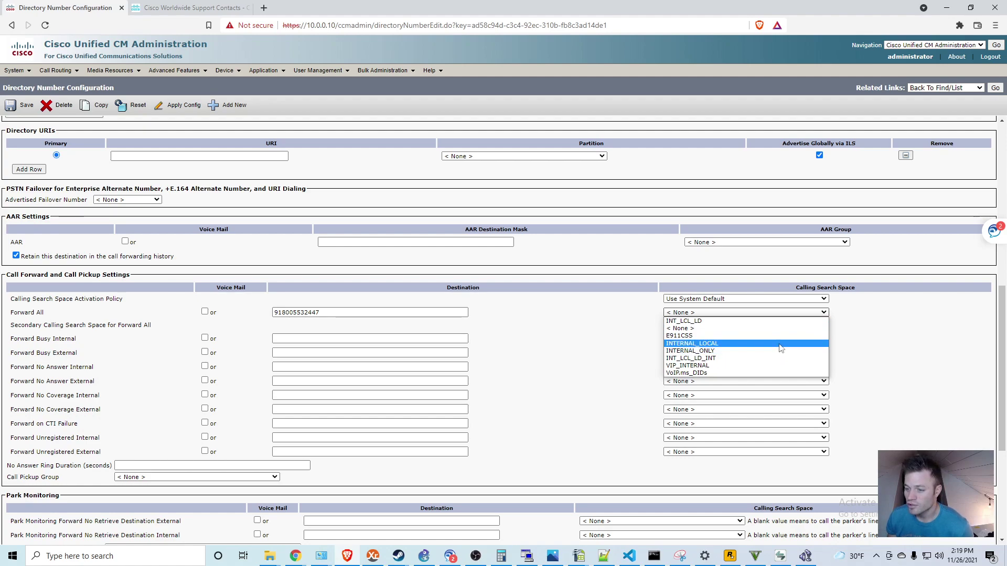
pyautogui.click(764, 321)
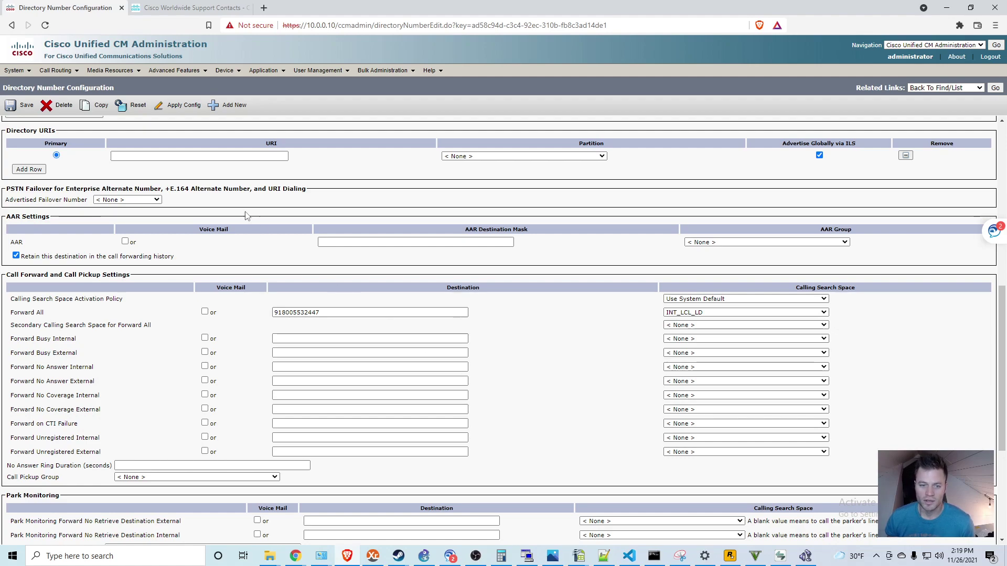
# Step: Save the directory number and apply the configuration to the device
pyautogui.click(26, 107)
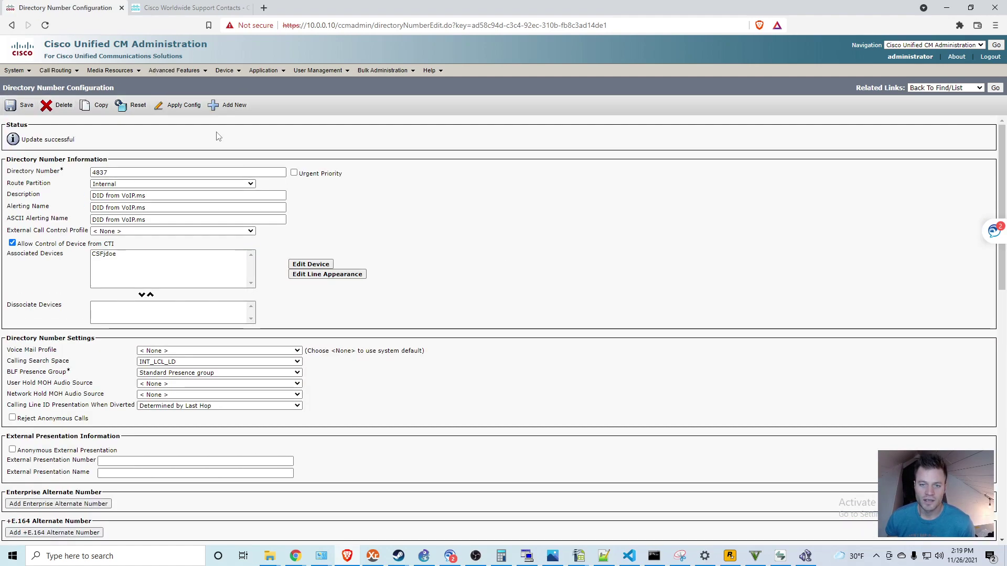
pyautogui.click(178, 104)
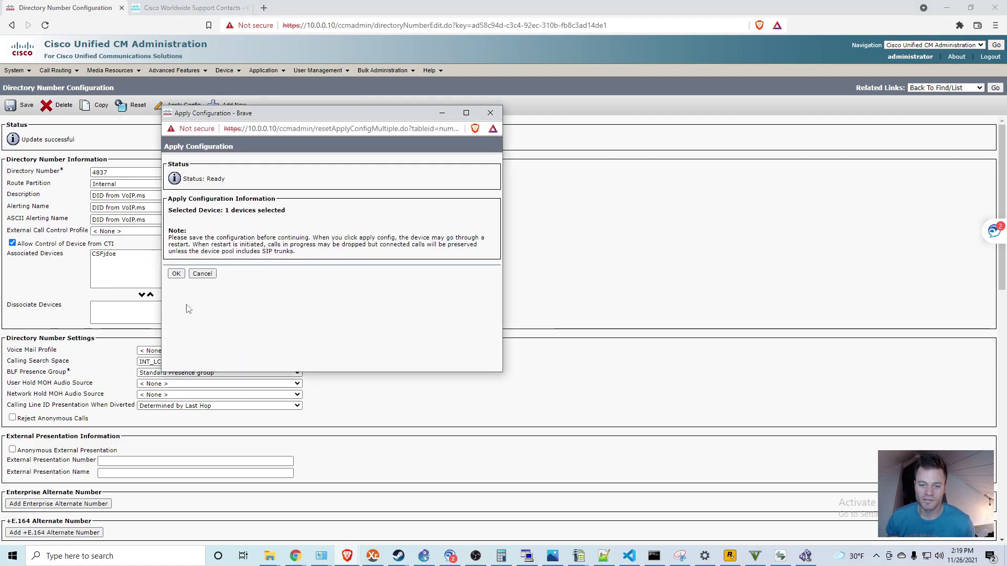
pyautogui.click(176, 274)
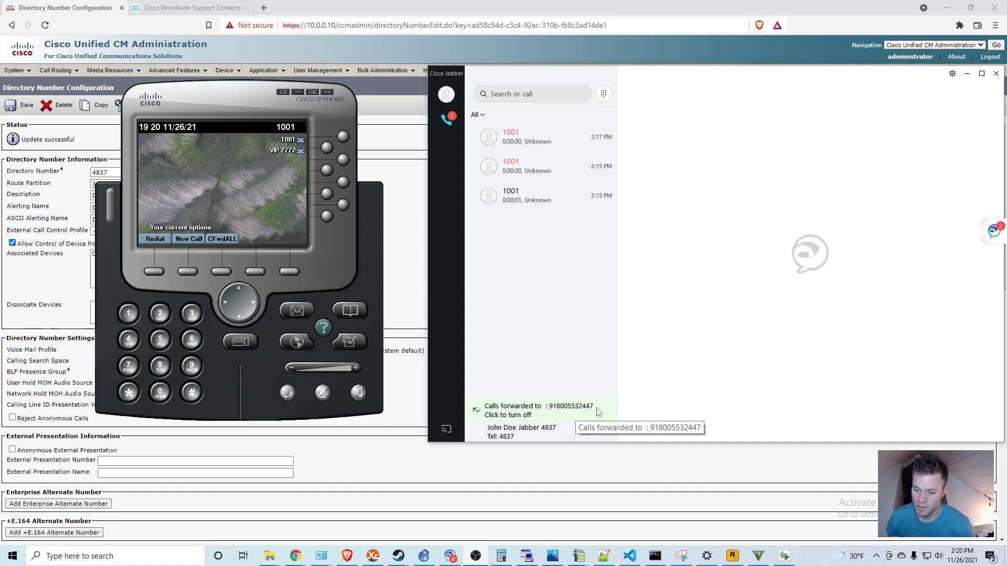
pyautogui.click(157, 272)
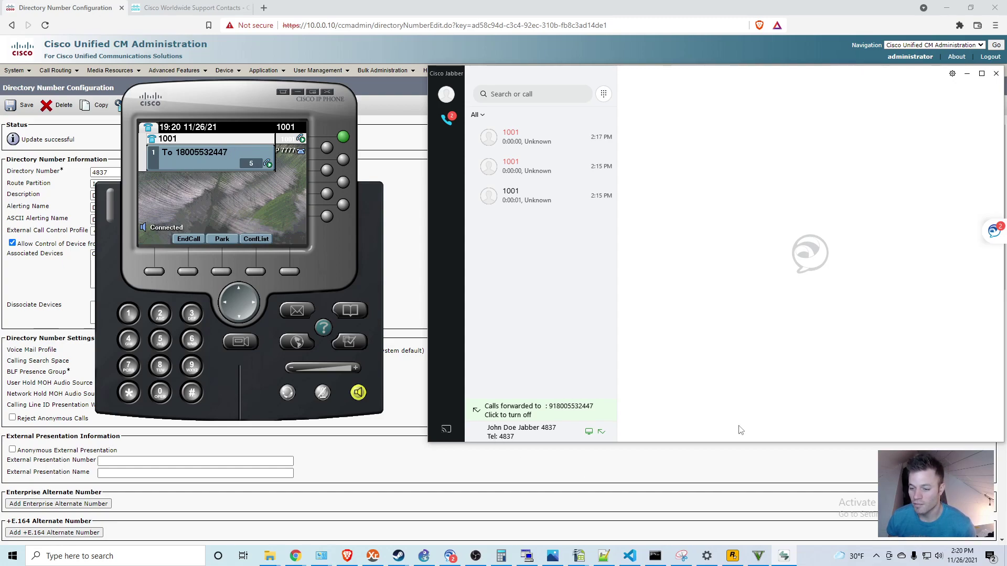
pyautogui.click(188, 271)
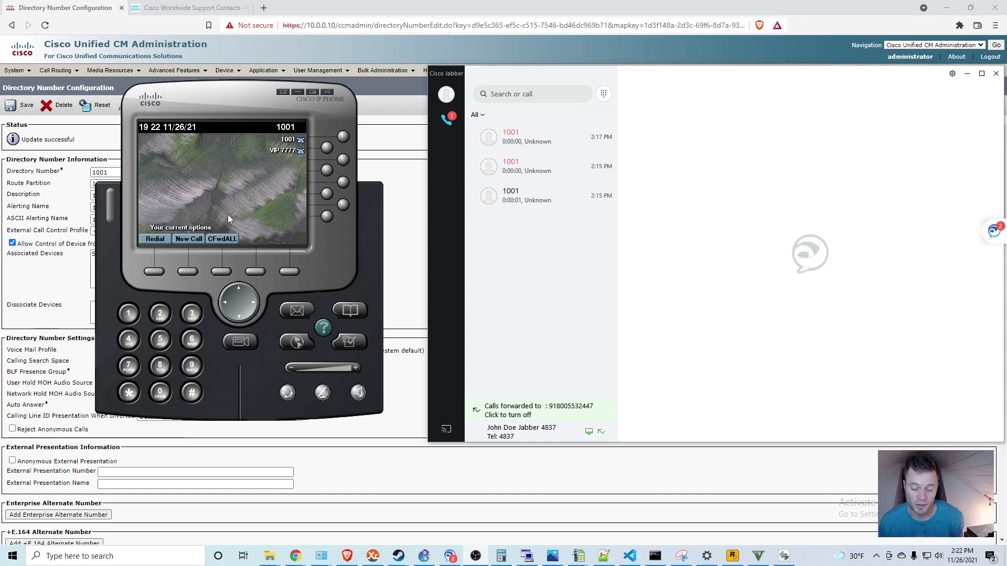
# Step: Use CFwdALL to forward line 1001 to an external number dialled with a leading 9
pyautogui.click(220, 271)
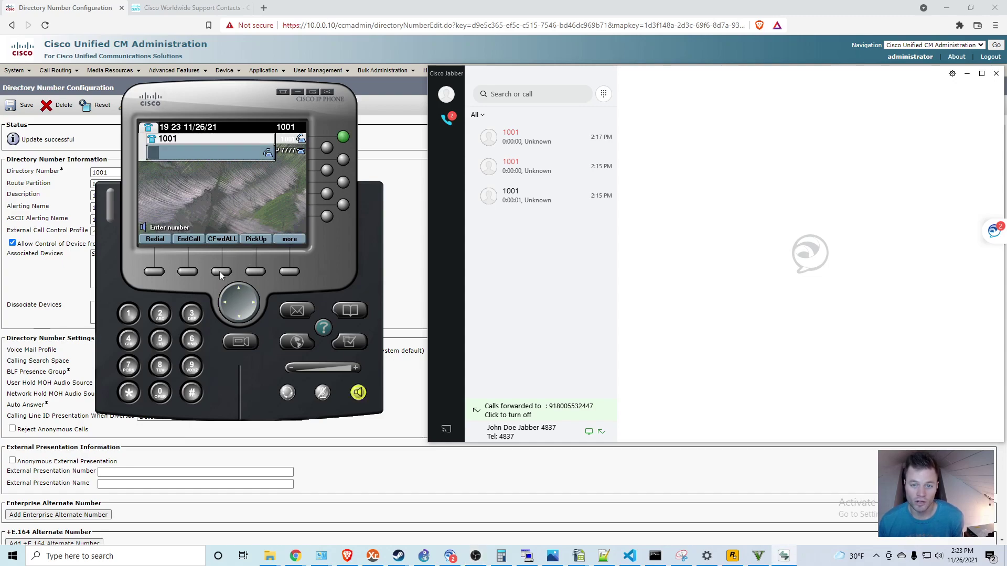
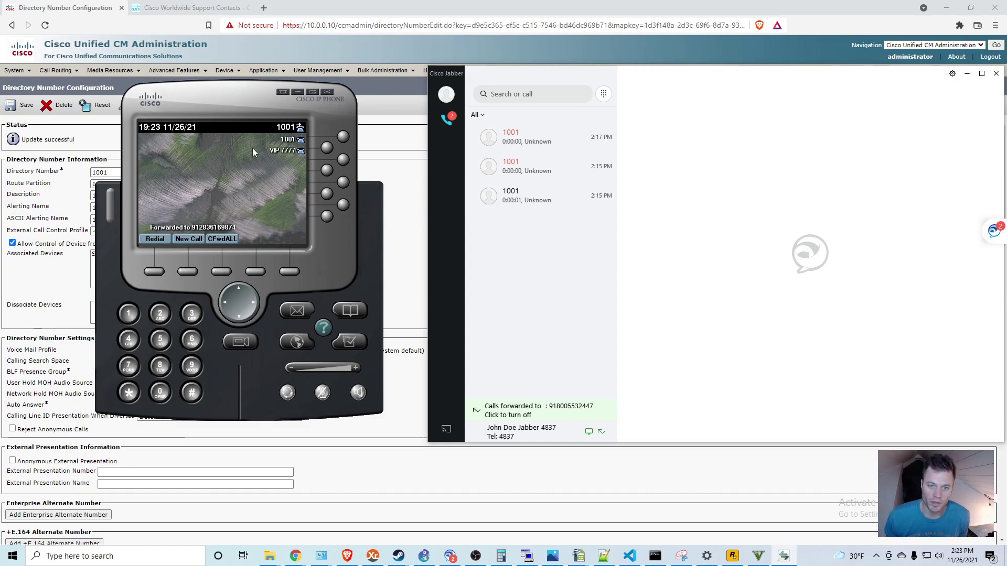
pyautogui.scroll(-3, 385, 469)
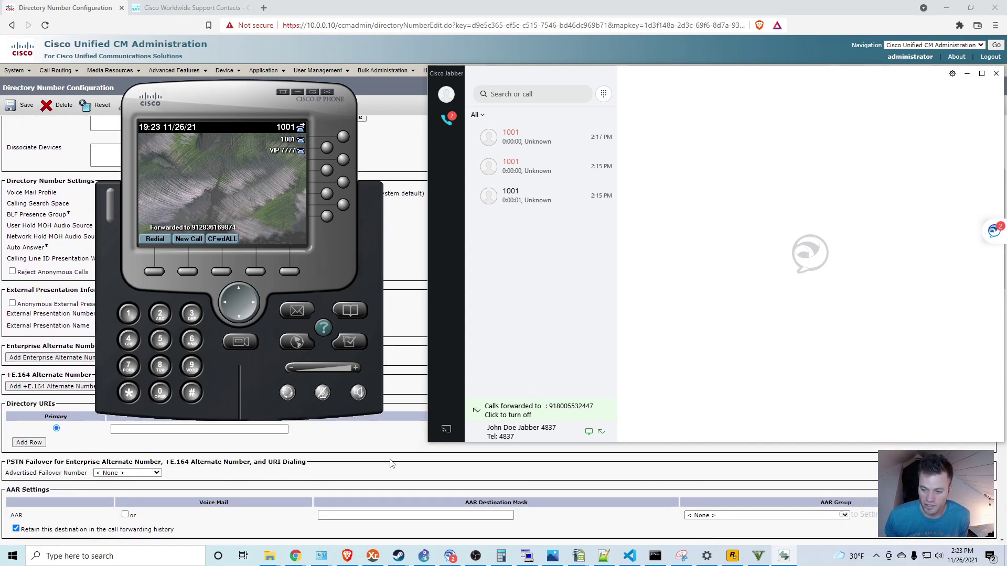
pyautogui.scroll(-2, 590, 496)
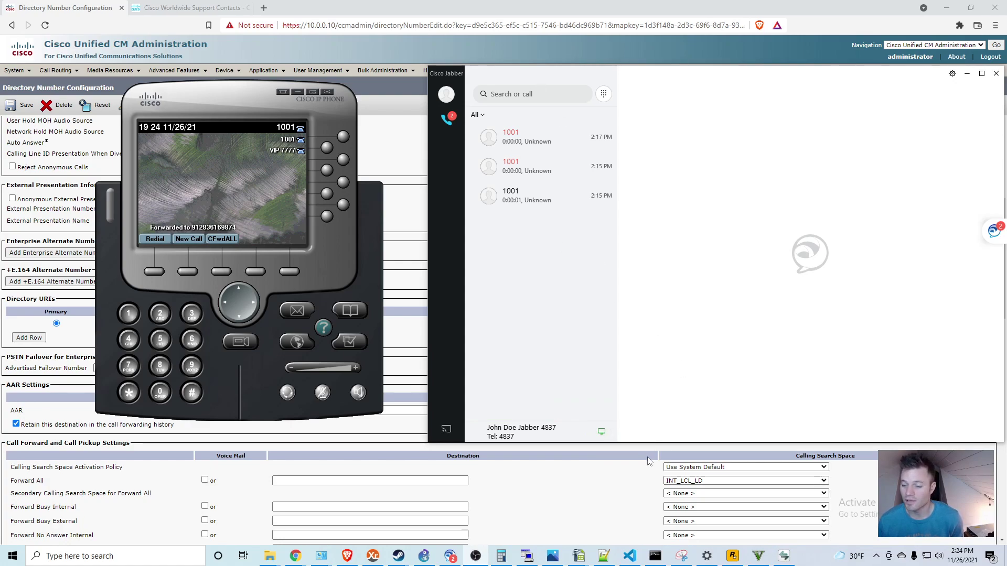
# Step: In Jabber's call settings, forward 4837 to a new external number prefixed with 9
pyautogui.click(602, 432)
pyautogui.click(598, 380)
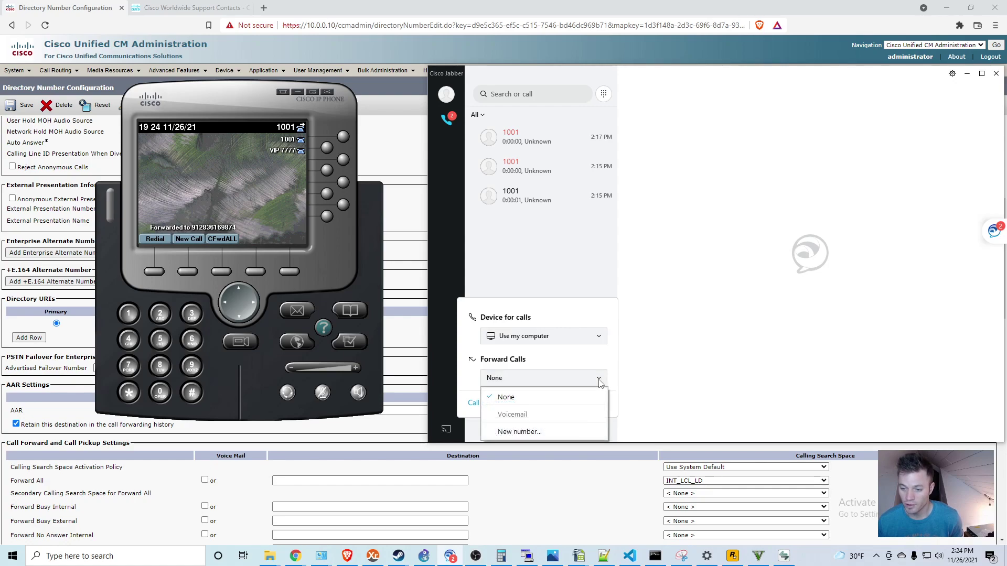
pyautogui.click(561, 429)
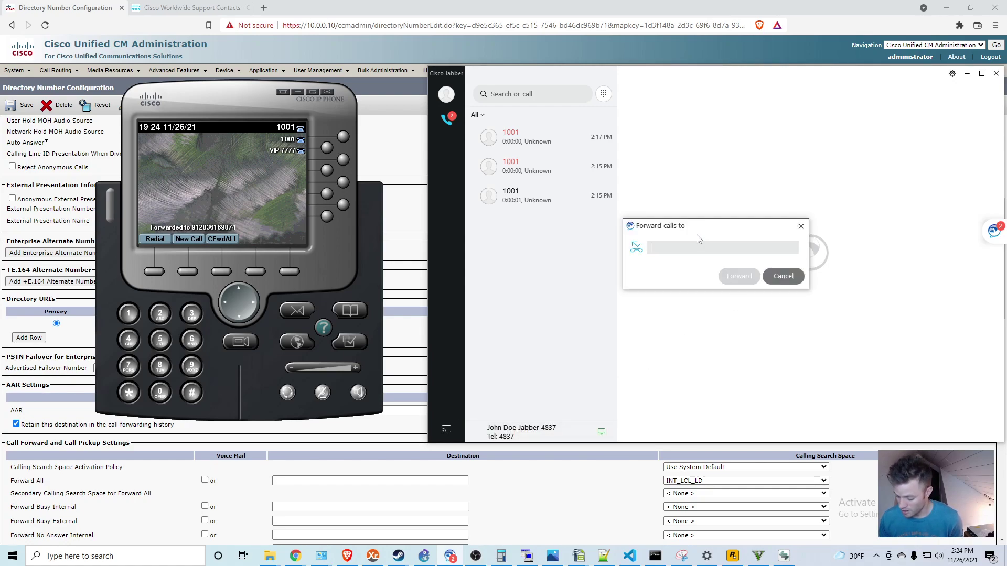
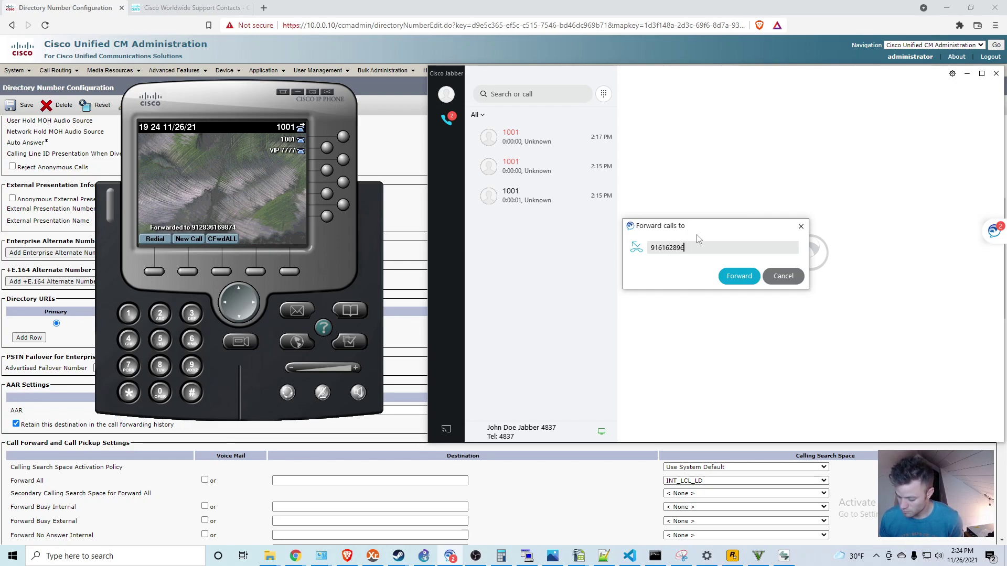
pyautogui.click(738, 276)
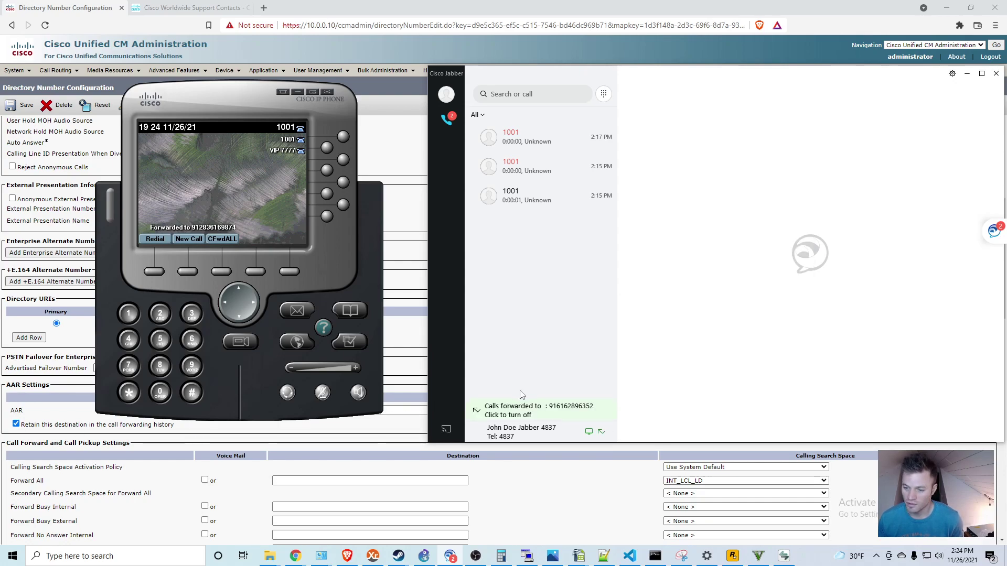